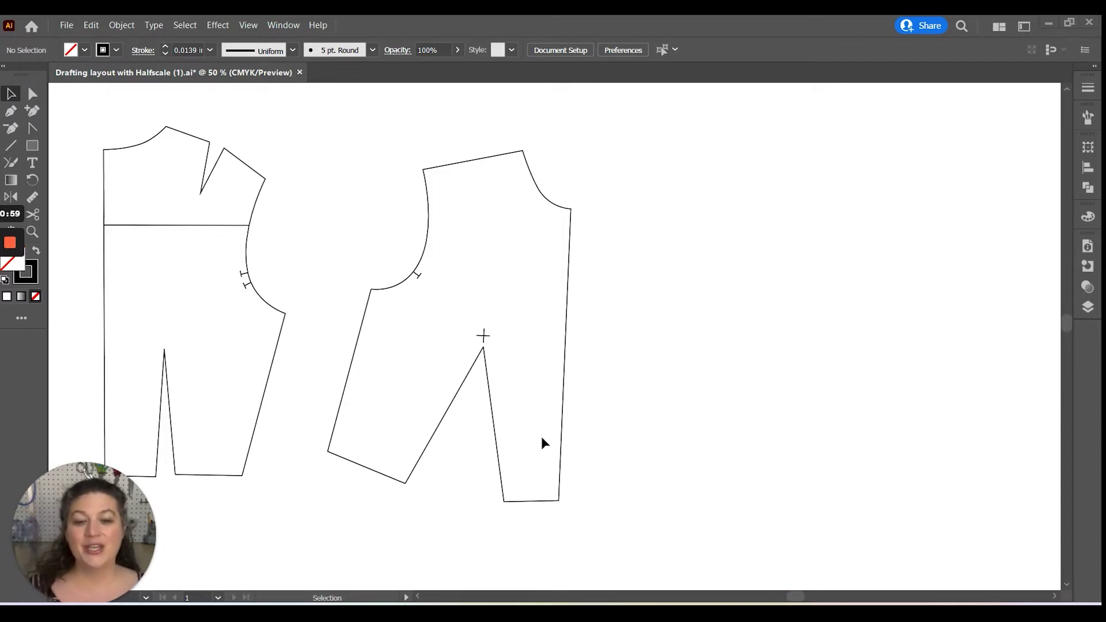
Step: Select the front bodice pattern group and examine it at several zoom levels, alternating between the Selection and Direct Selection tools
left_click(561, 442)
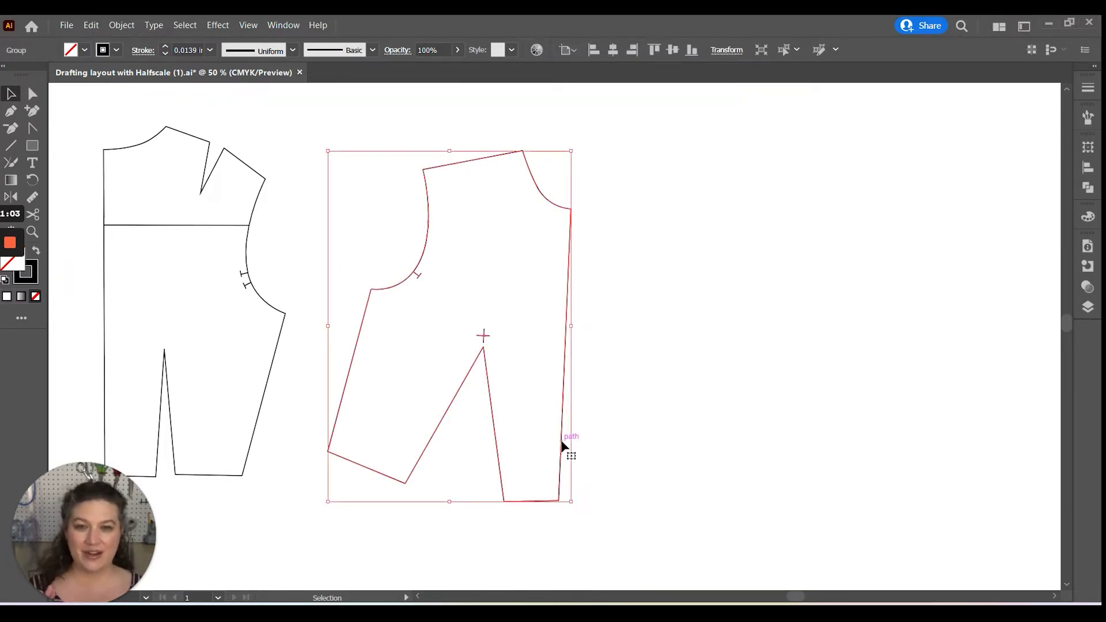
key("a")
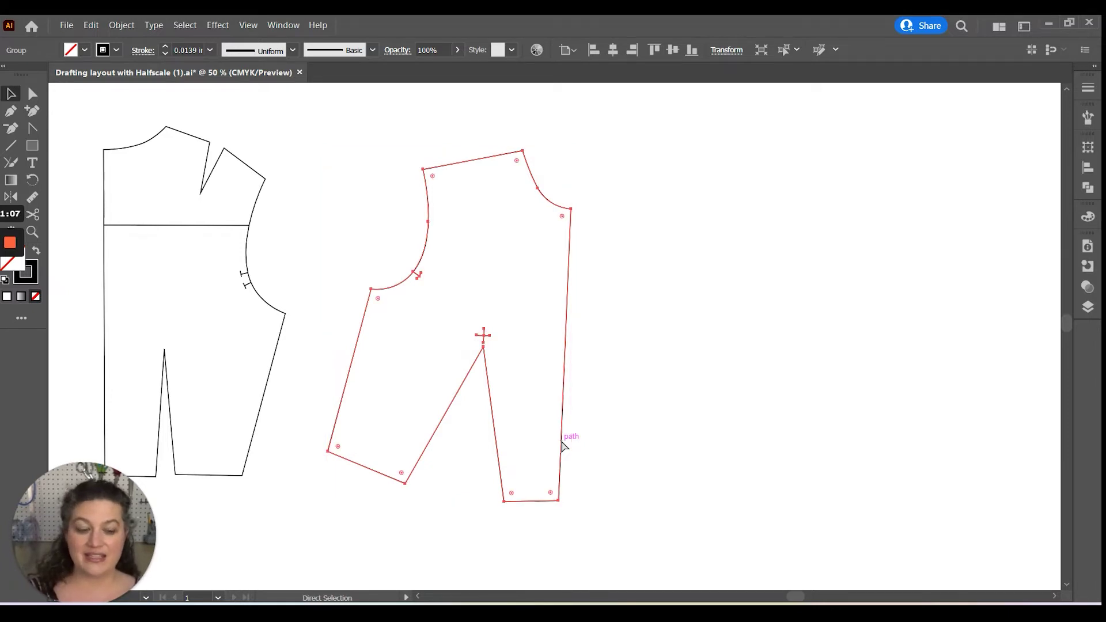
key("ctrl+plus")
key("ctrl+plus")
key("ctrl+plus")
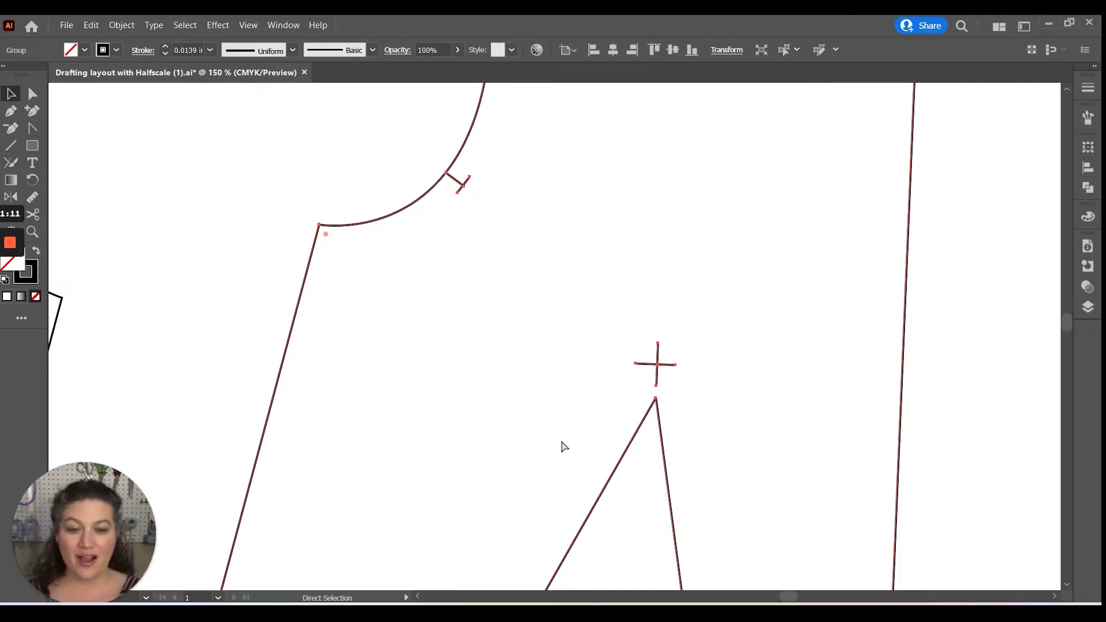
key("ctrl+minus")
key("ctrl+minus")
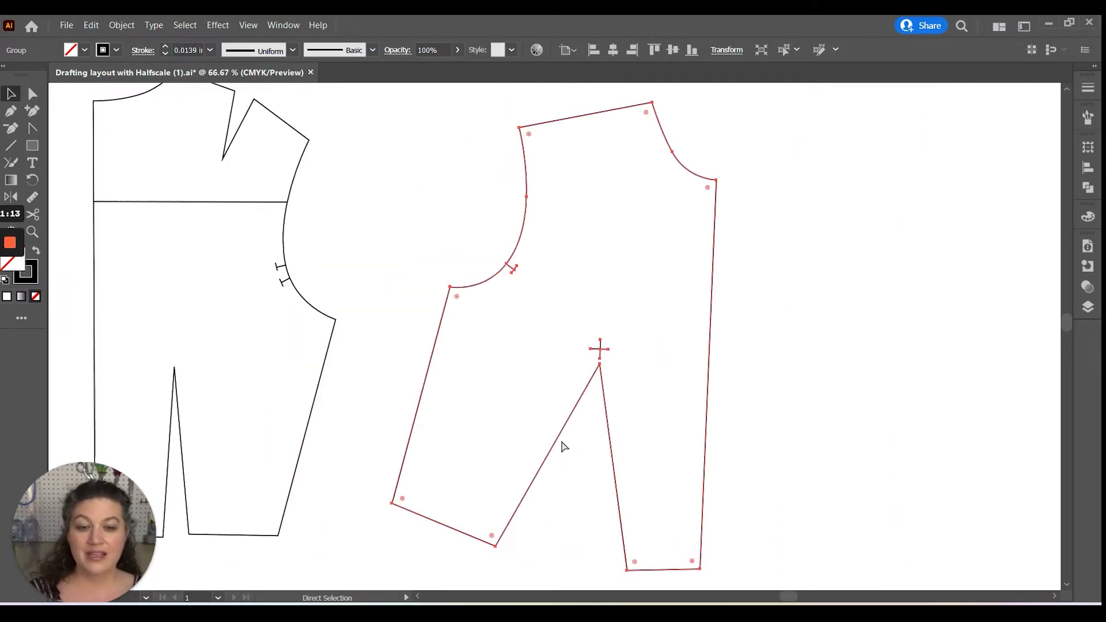
key("ctrl+minus")
key("ctrl+minus")
key("v")
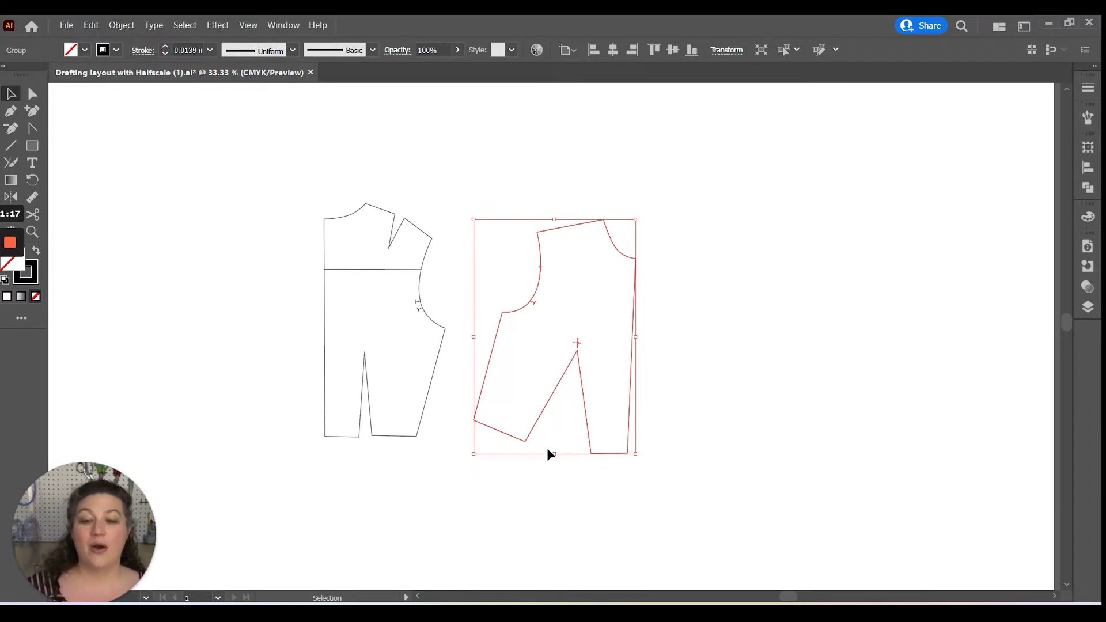
key("space")
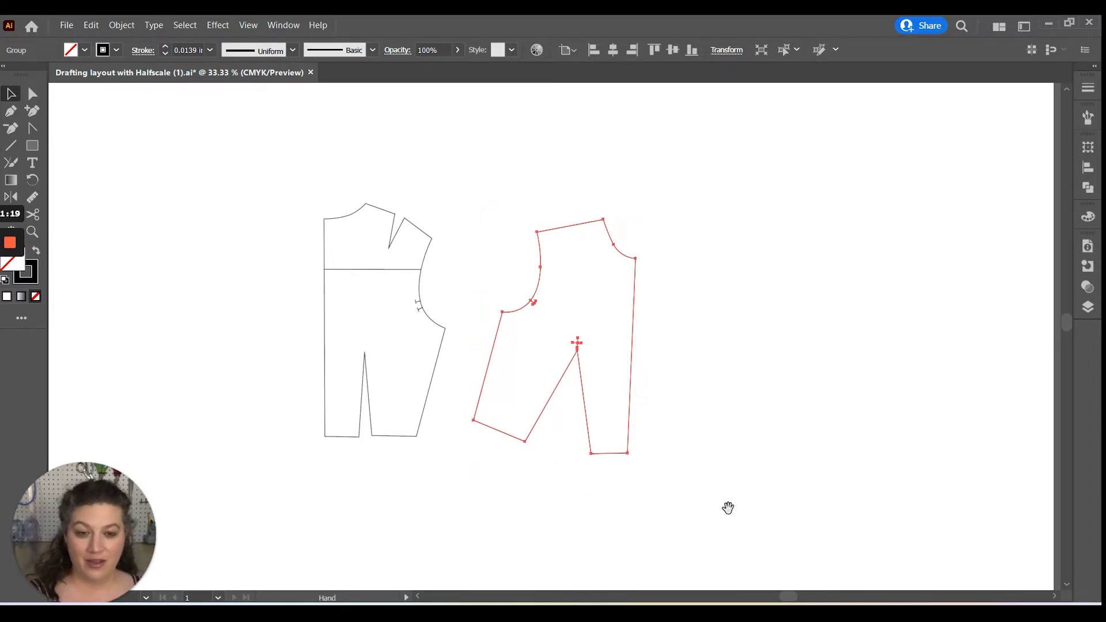
left_click_drag(728, 506, 384, 397)
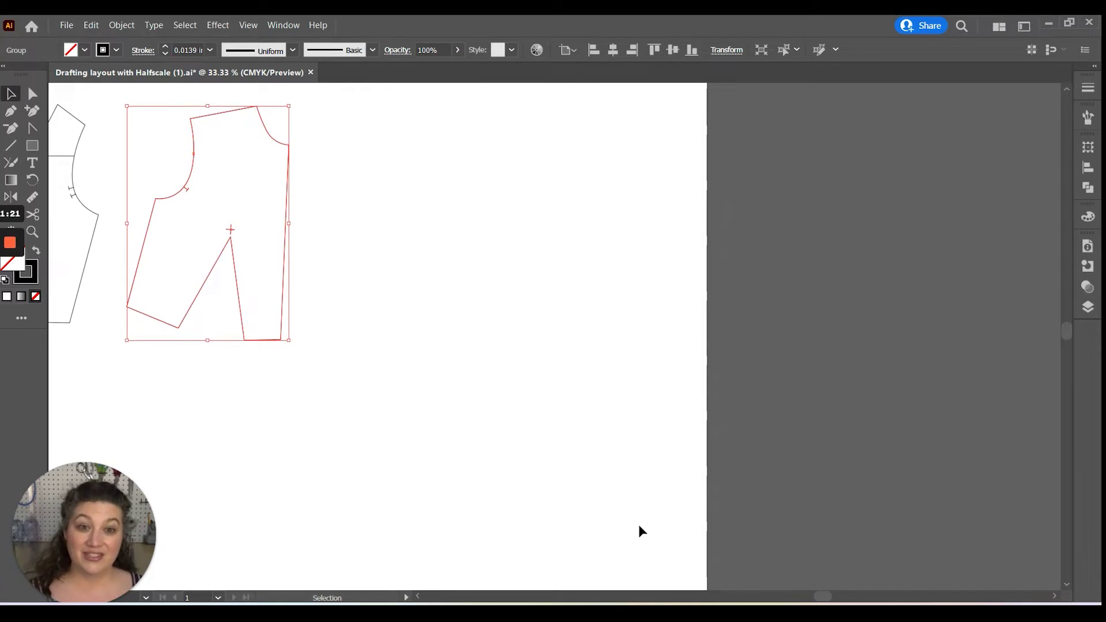
key("ctrl+plus")
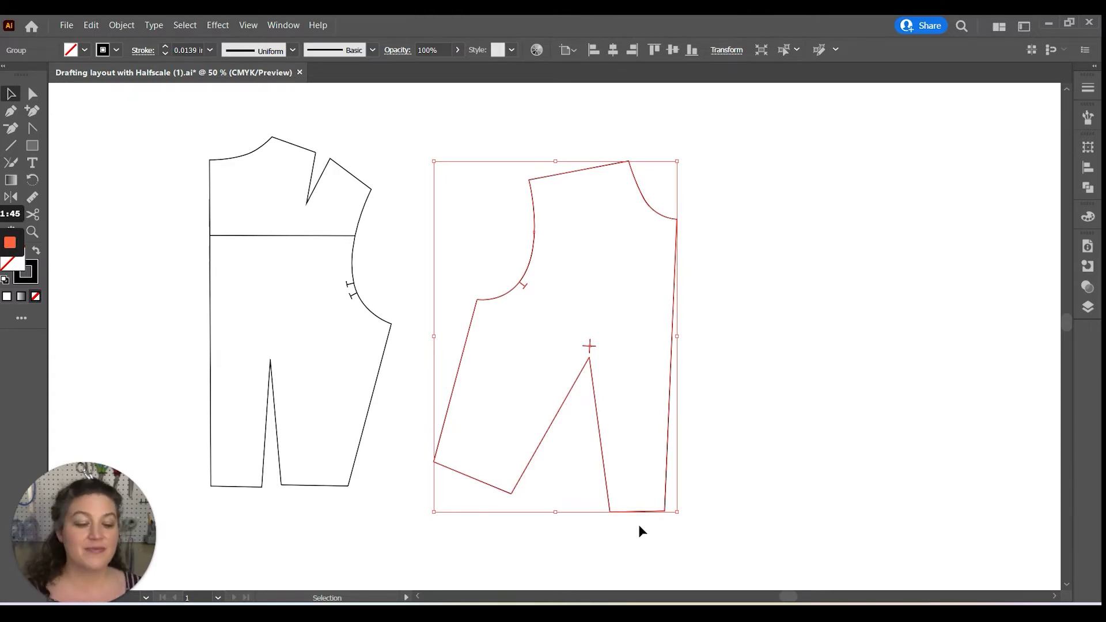
key("a")
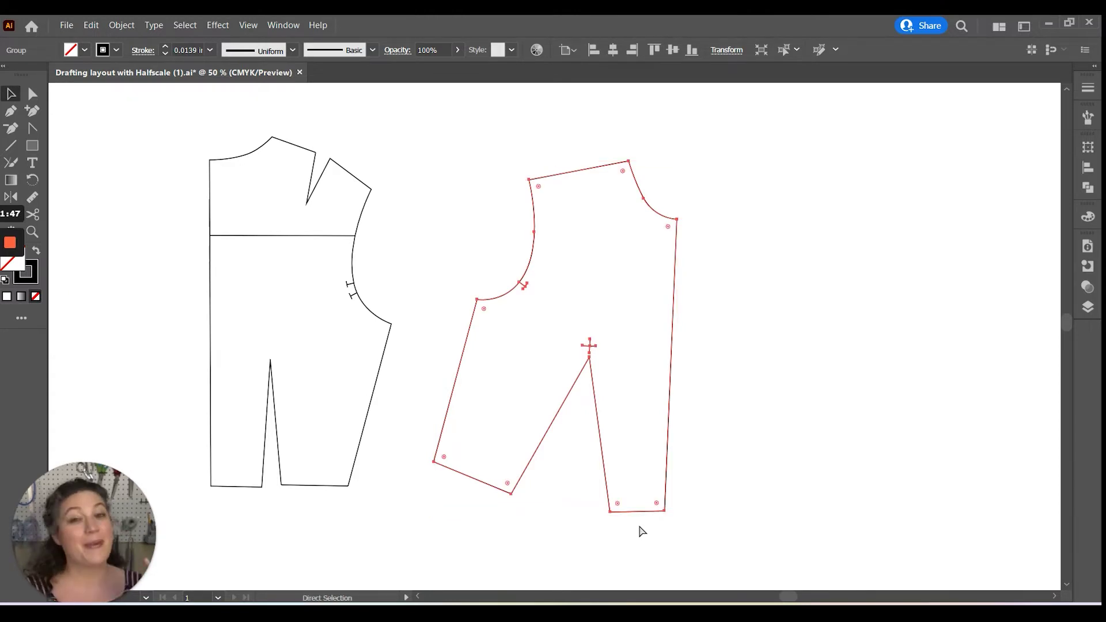
key("v")
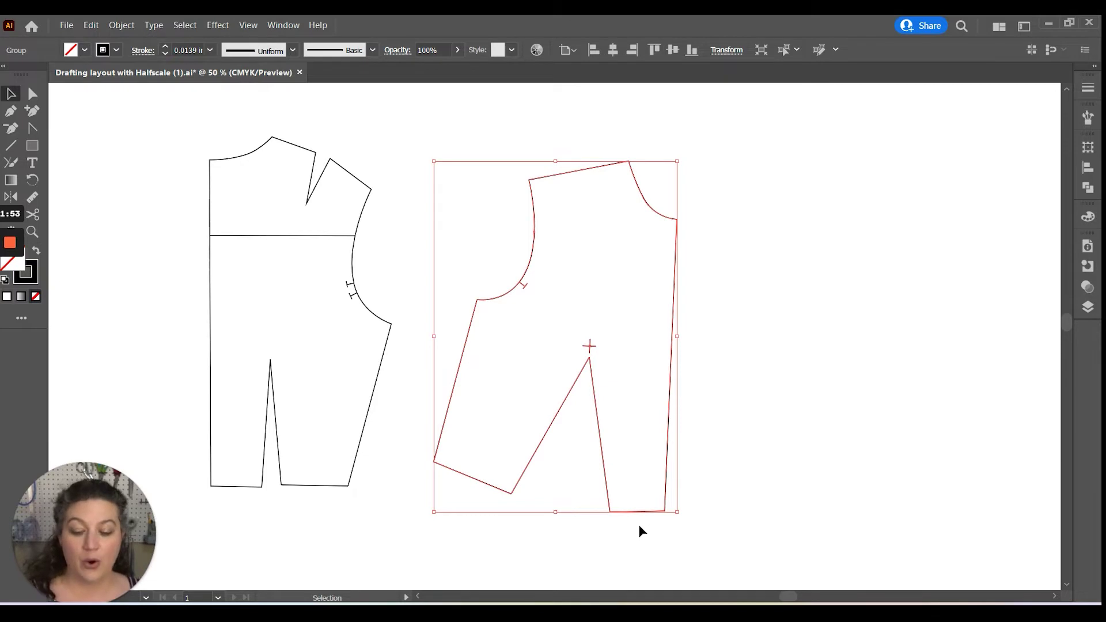
Step: Draw a closed, irregular seven-point shape with straight sides in the empty area beside the front bodice using the Pen tool
key("p")
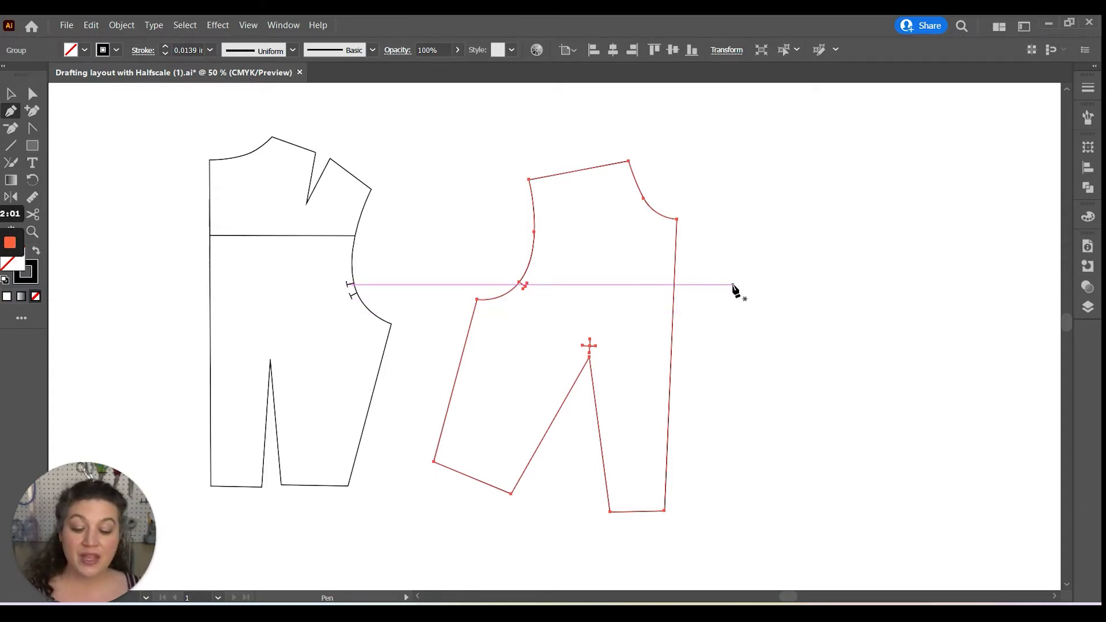
left_click(745, 250)
left_click(768, 427)
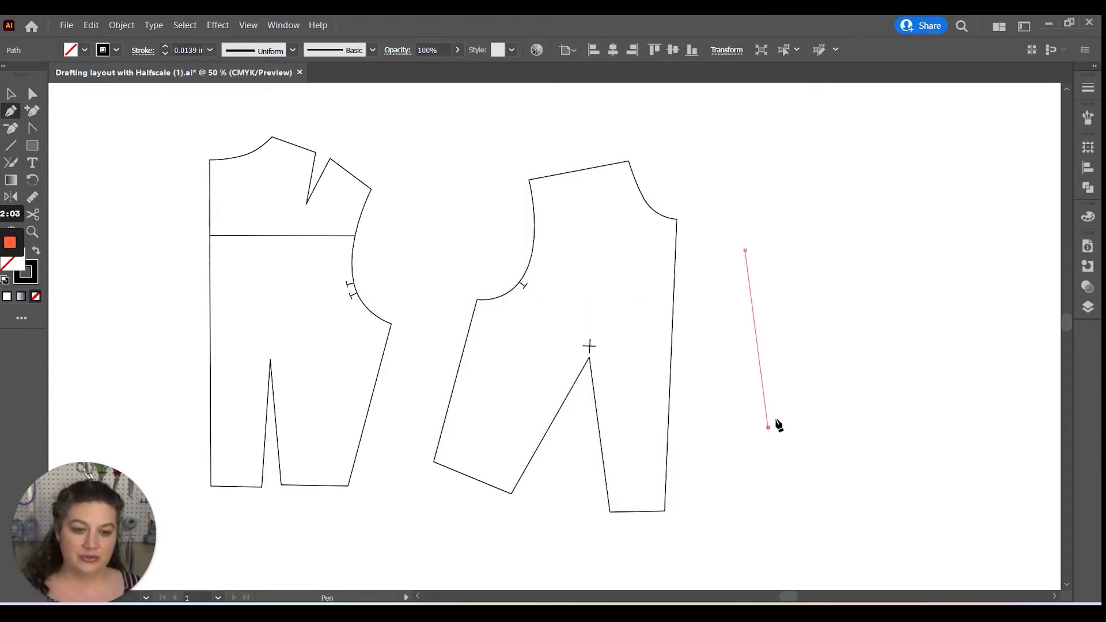
left_click(887, 319)
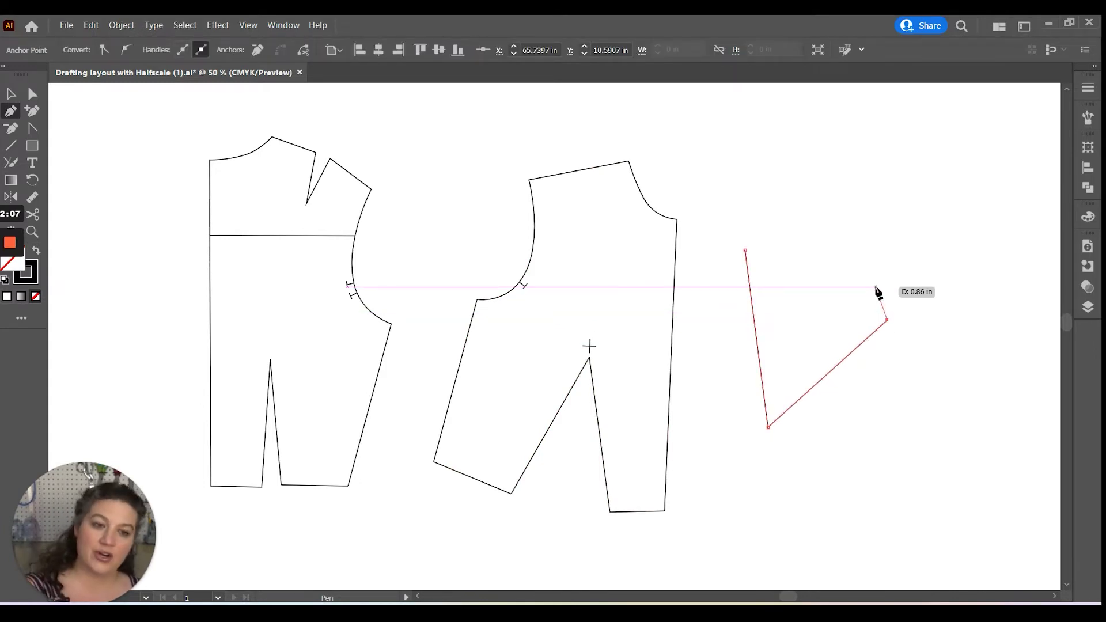
left_click(1049, 296)
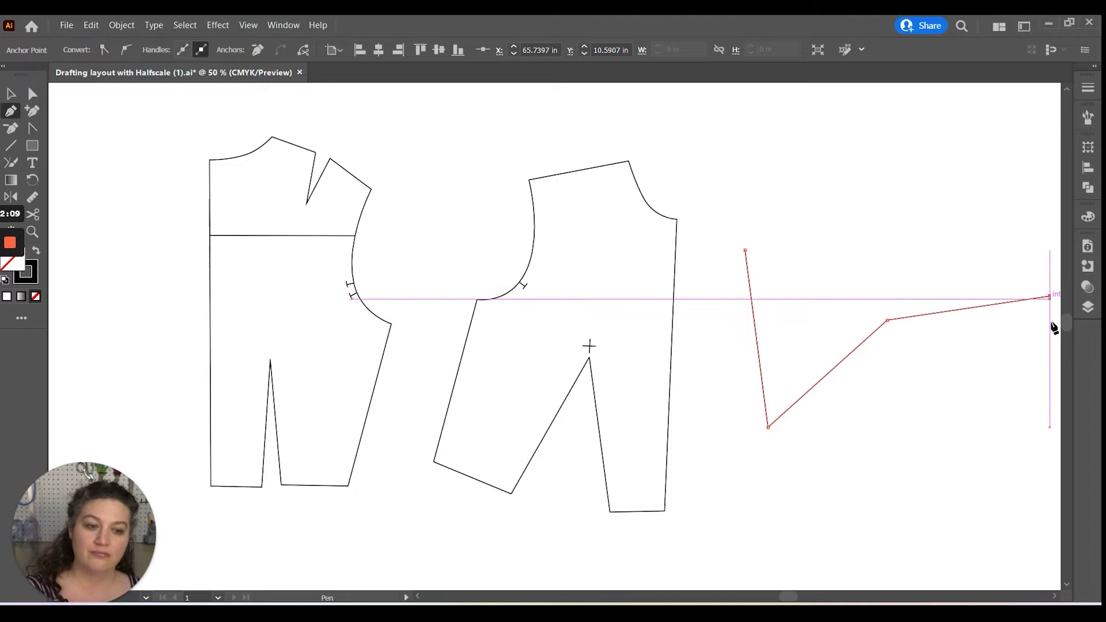
left_click(1040, 392)
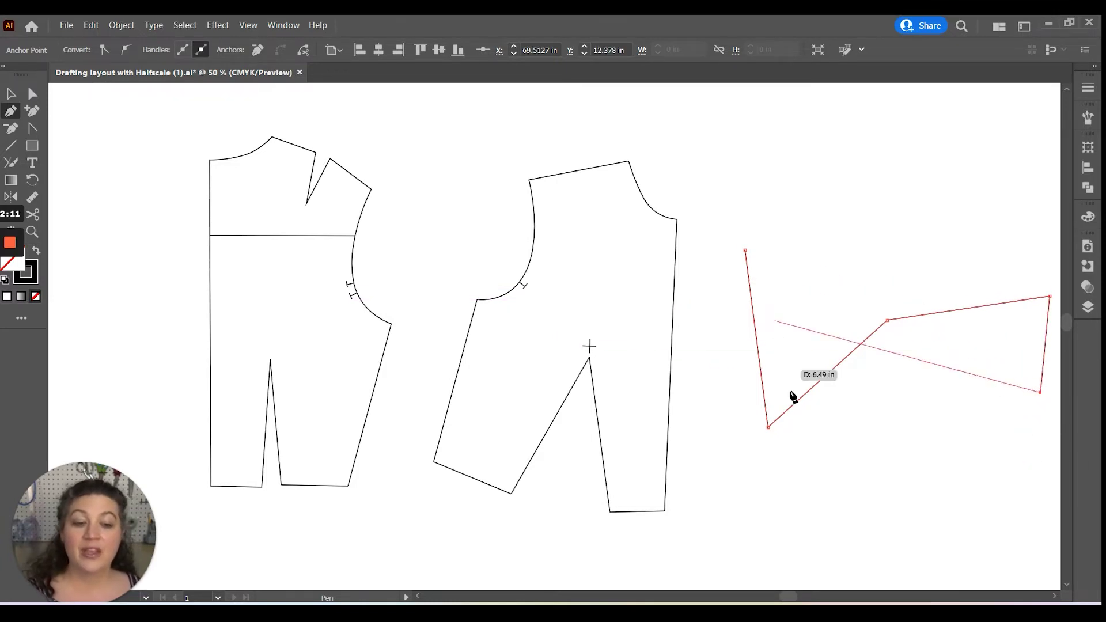
key("space")
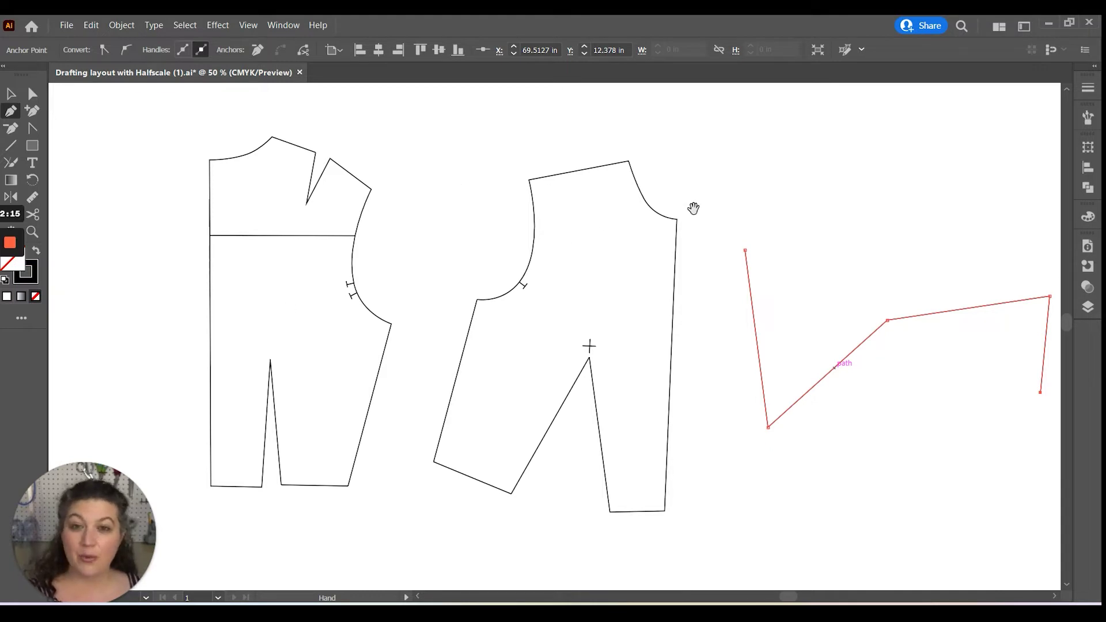
left_click_drag(942, 271, 536, 259)
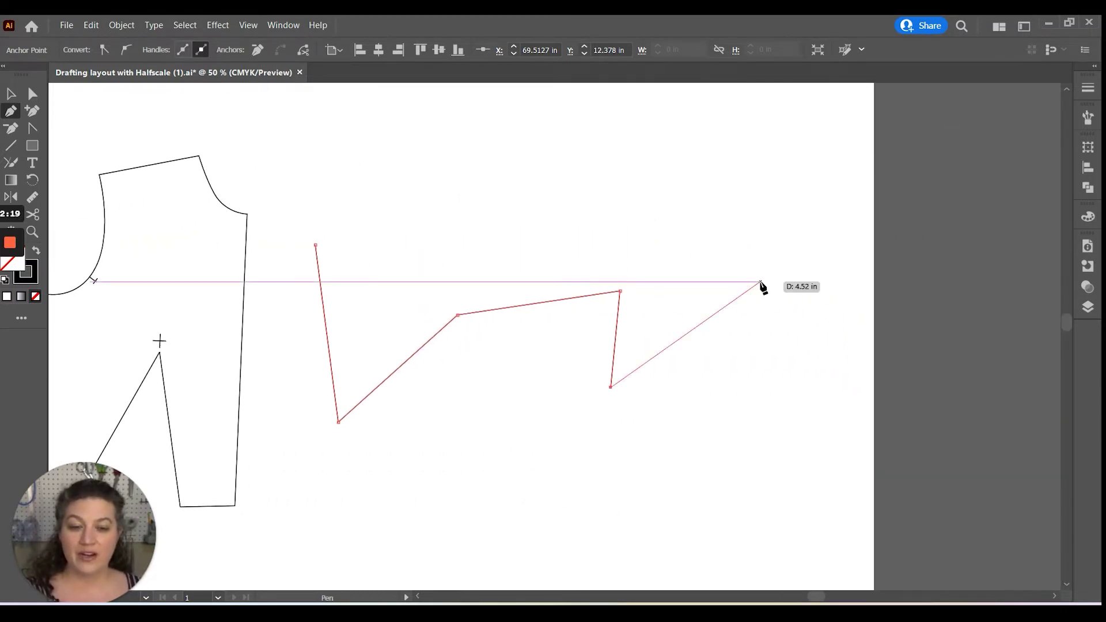
left_click(762, 189)
left_click(512, 160)
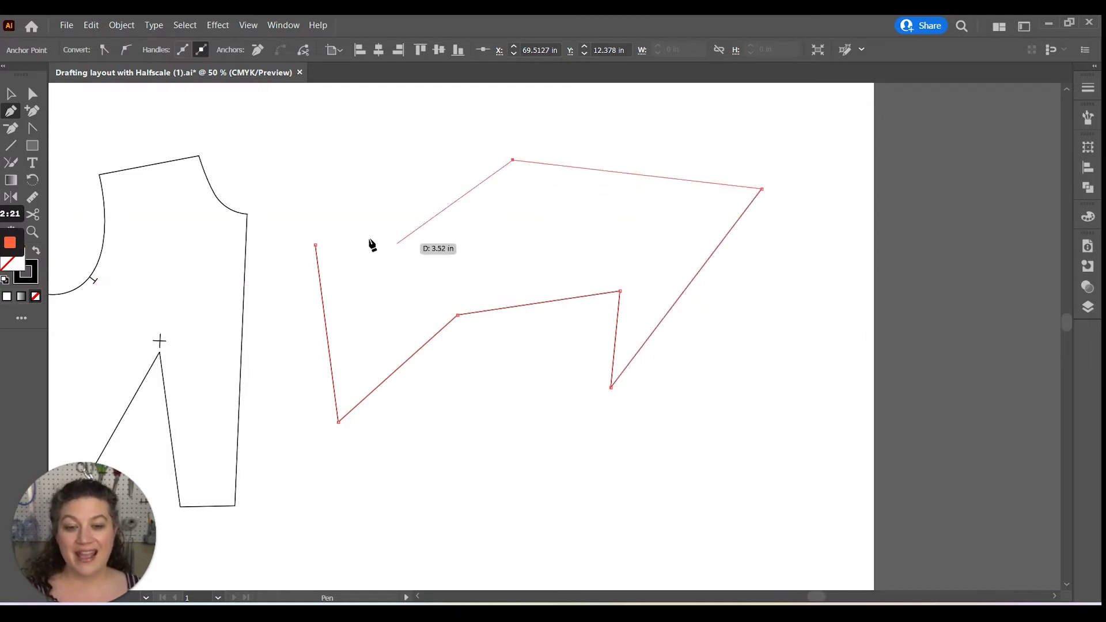
left_click(315, 245)
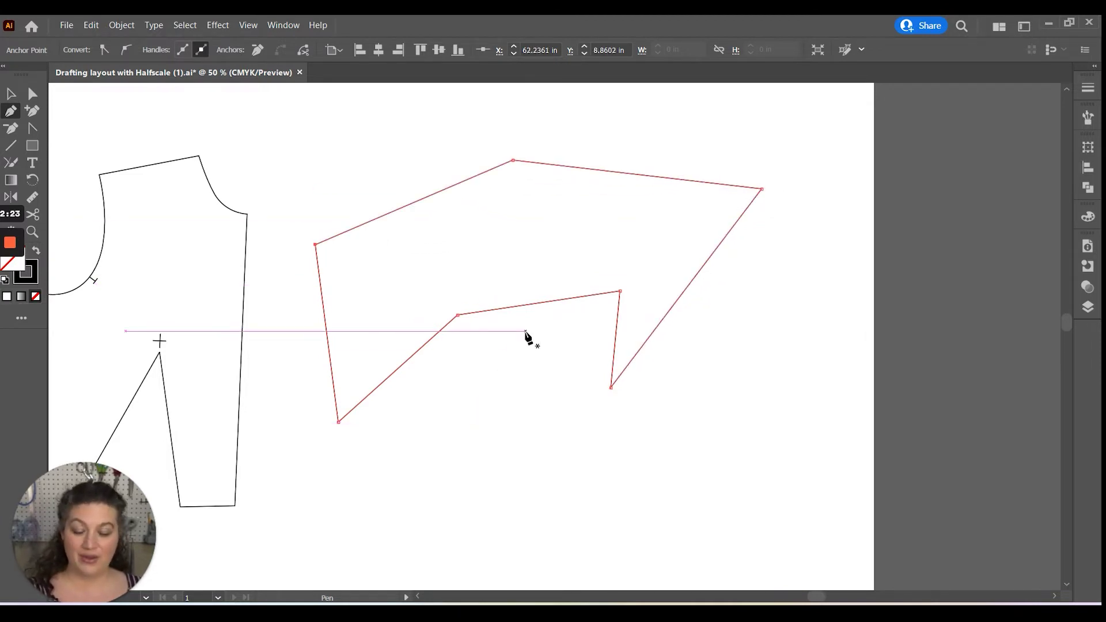
Step: Set the General measurement unit to Inches in the Units preferences
left_click_drag(465, 344, 738, 383)
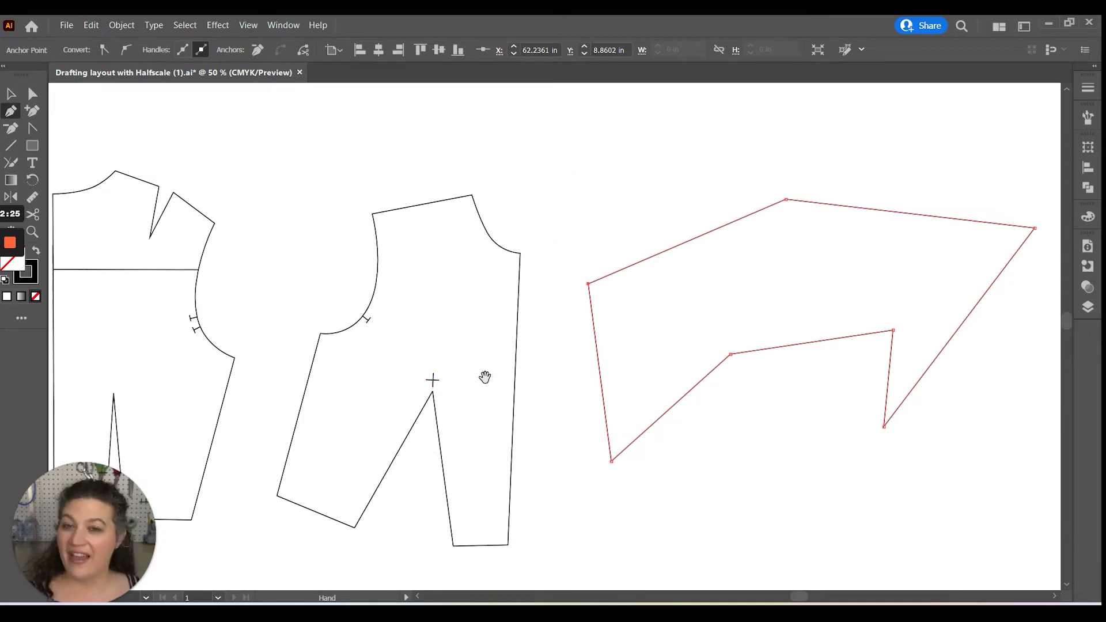
left_click_drag(484, 377, 509, 324)
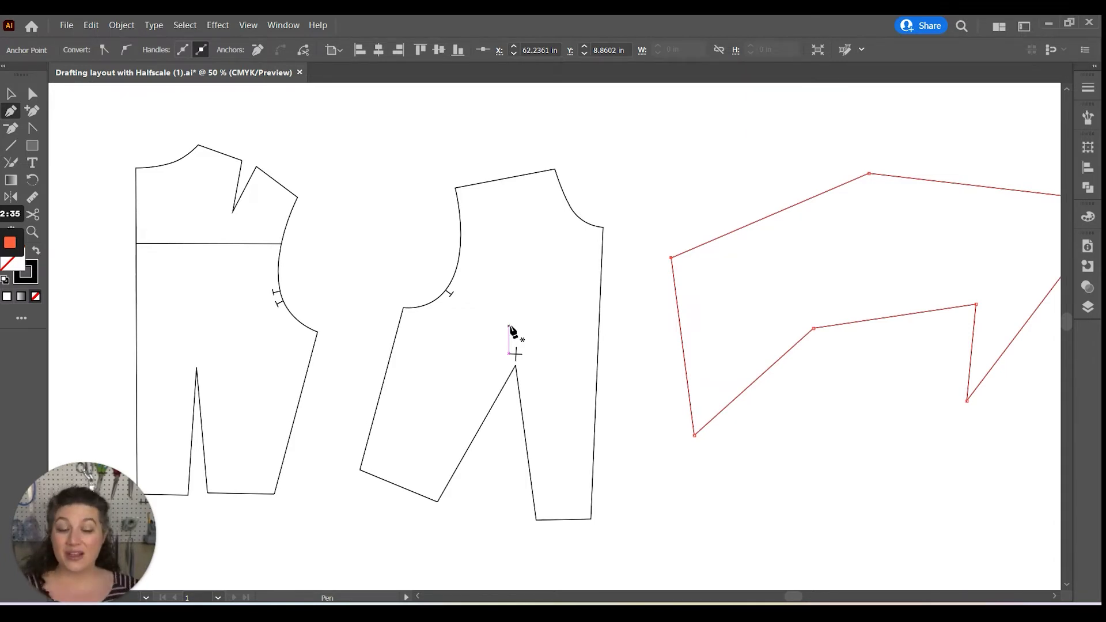
left_click(522, 101)
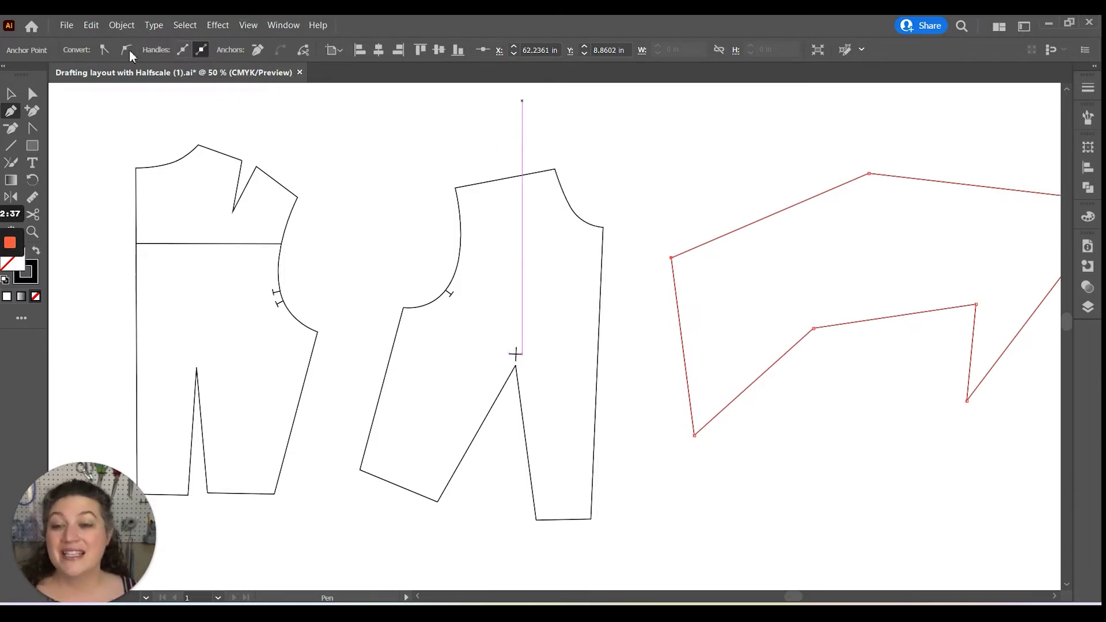
left_click(93, 26)
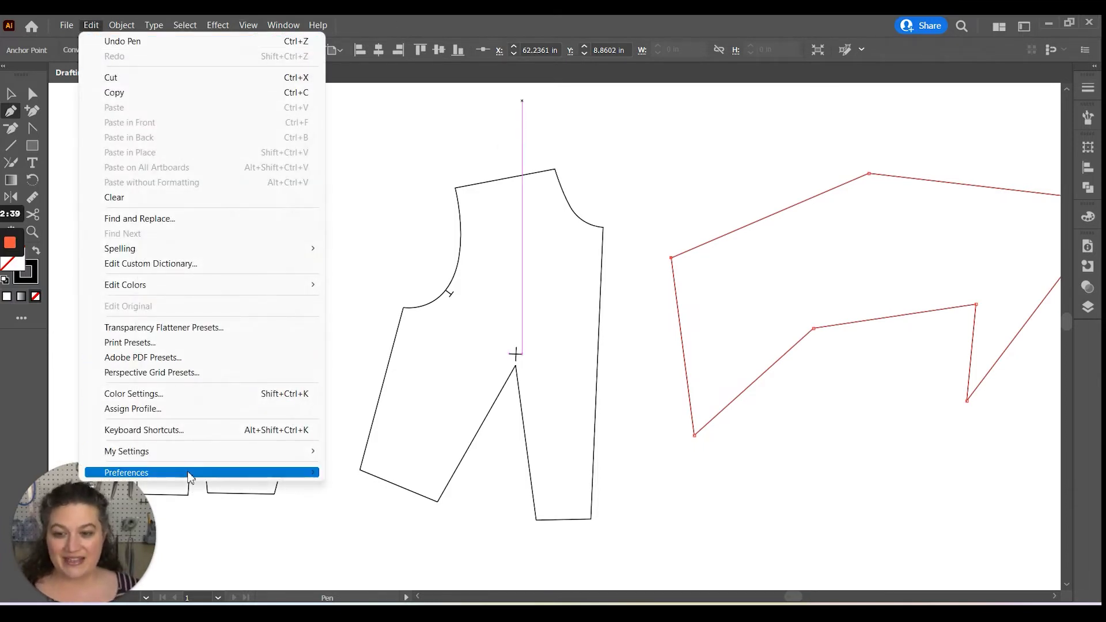
mouse_move(190, 476)
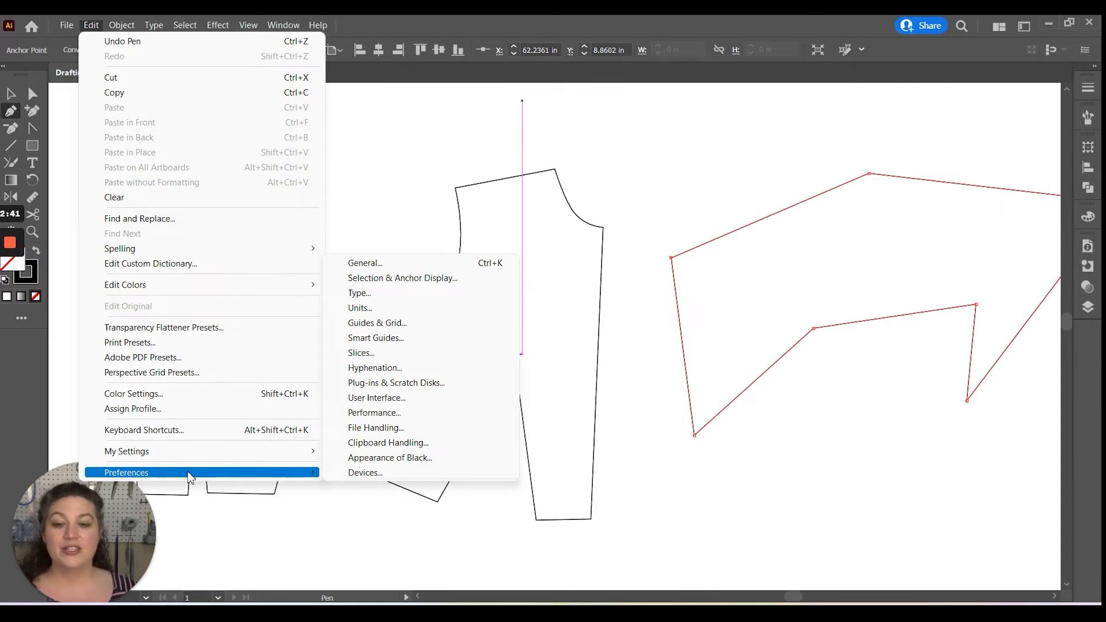
left_click(391, 308)
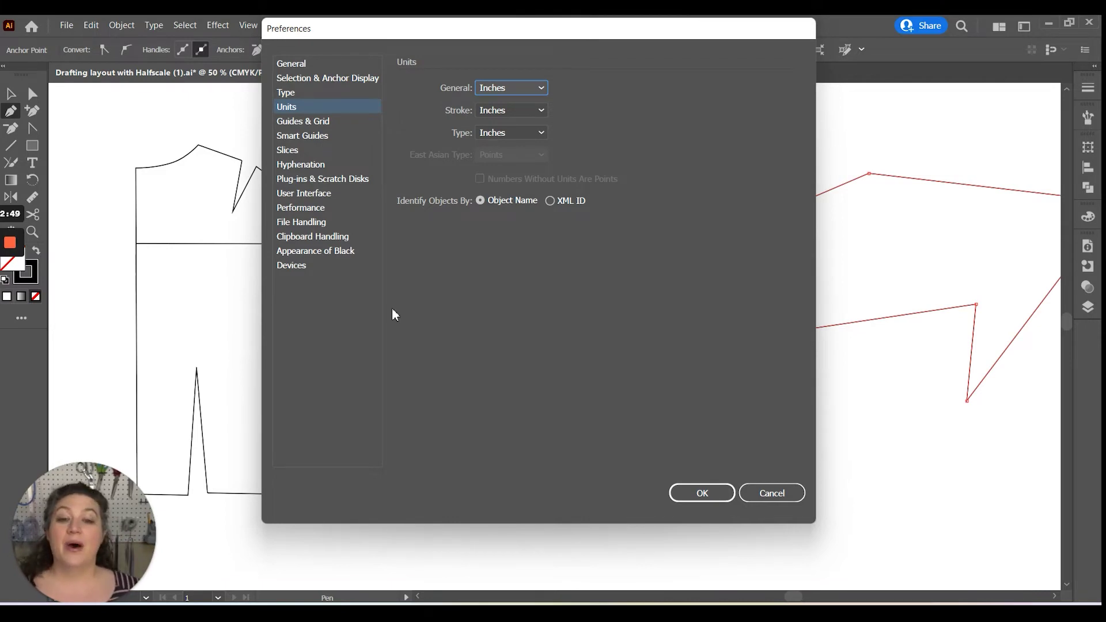
left_click(541, 87)
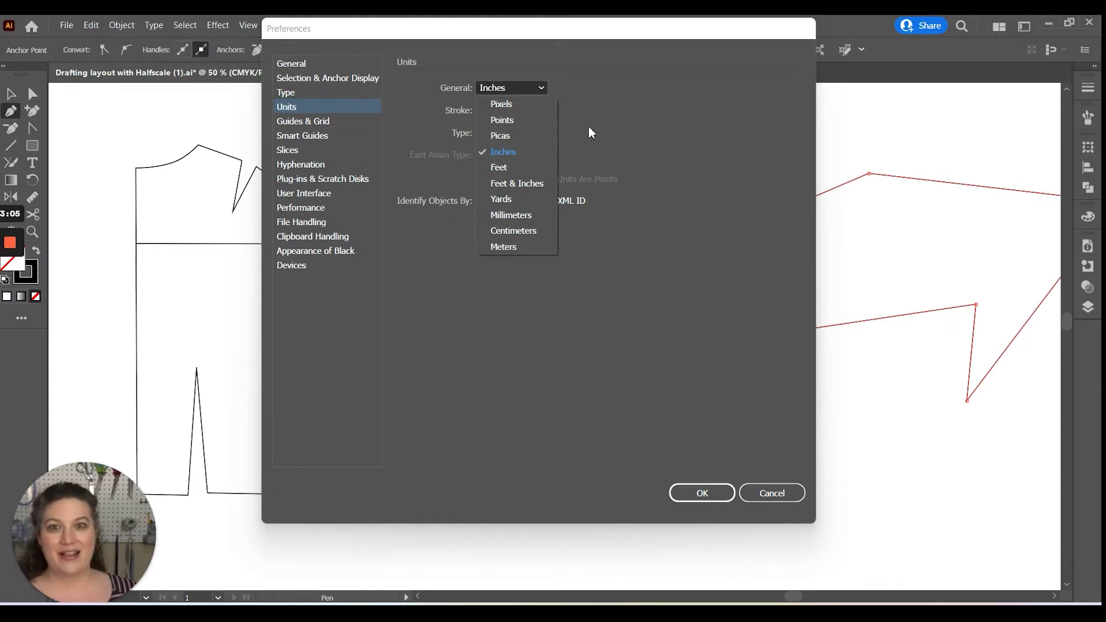
left_click(506, 151)
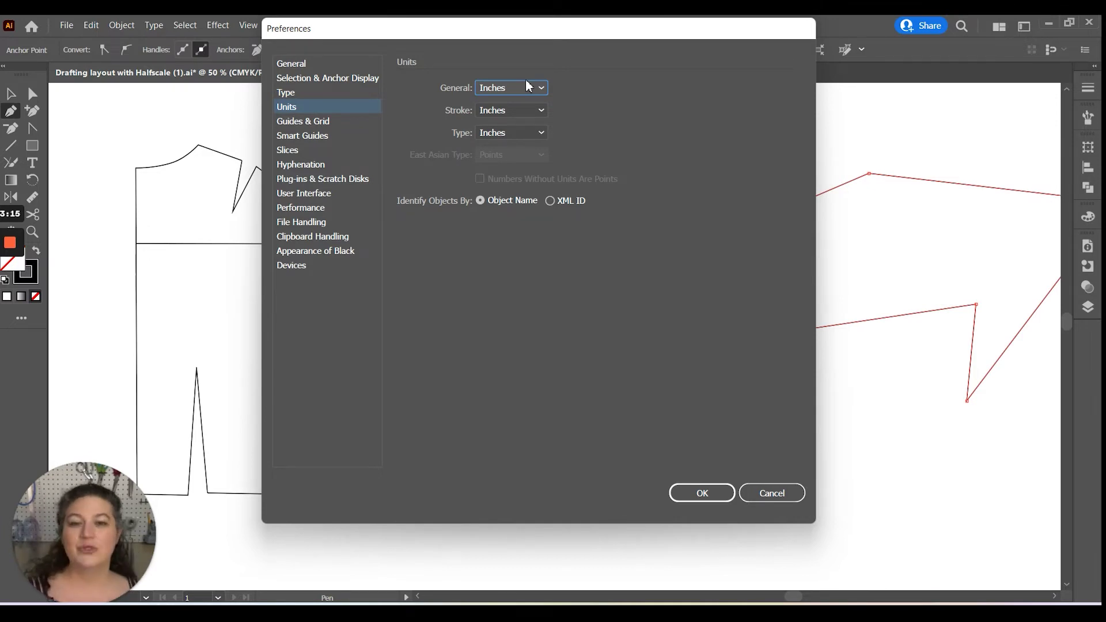
Step: Review the Guides & Grid and General preferences, including gridline spacing and keyboard increment, and accept the preferences
left_click(321, 125)
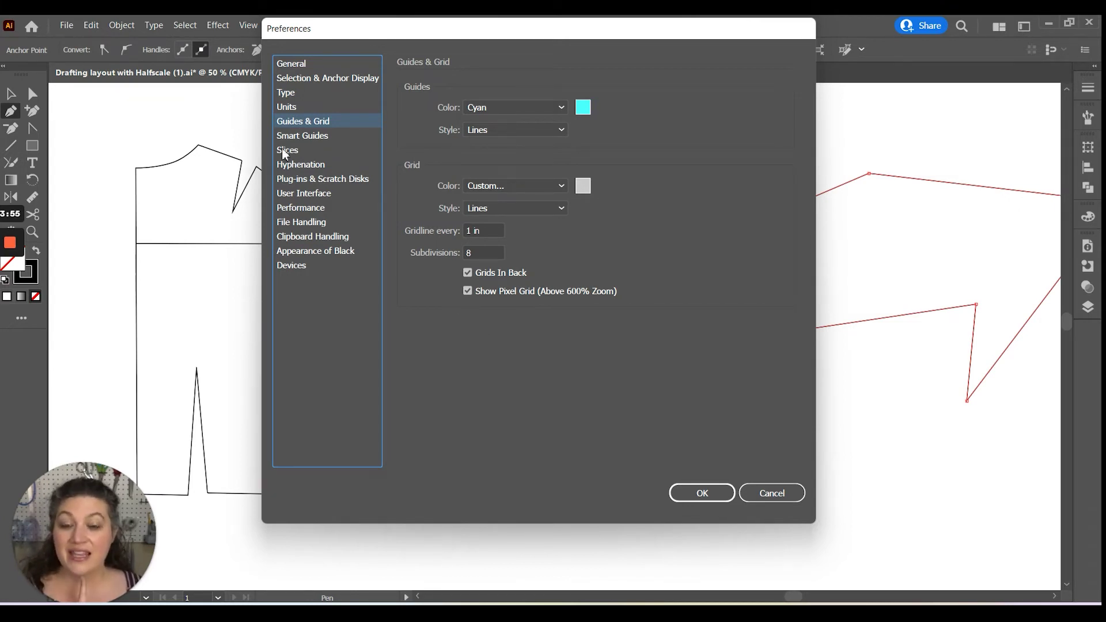
left_click(318, 66)
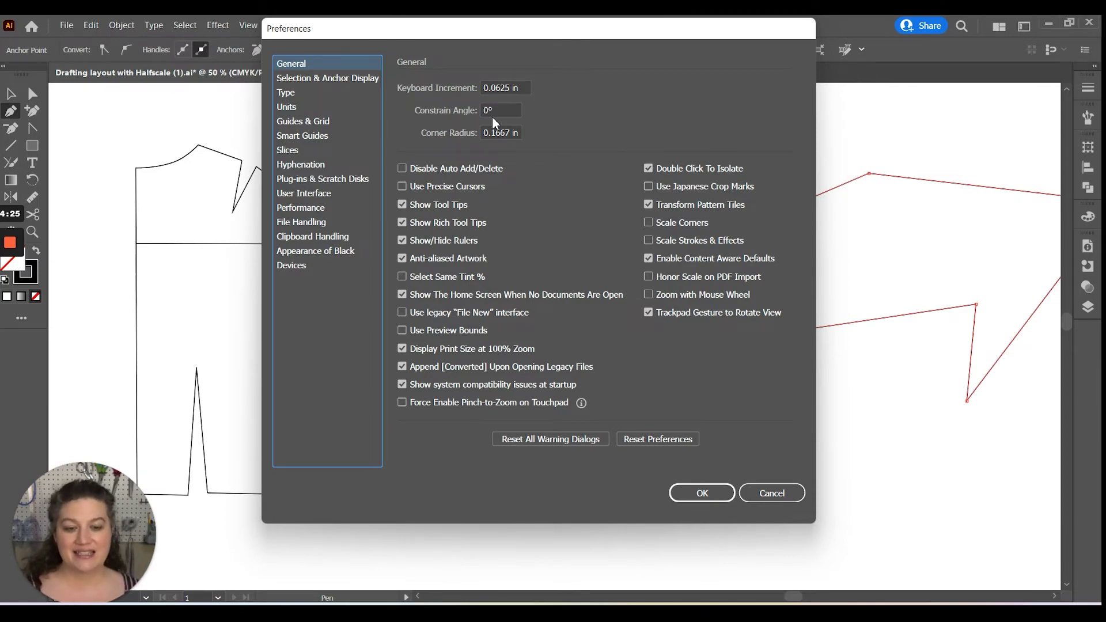
left_click(702, 492)
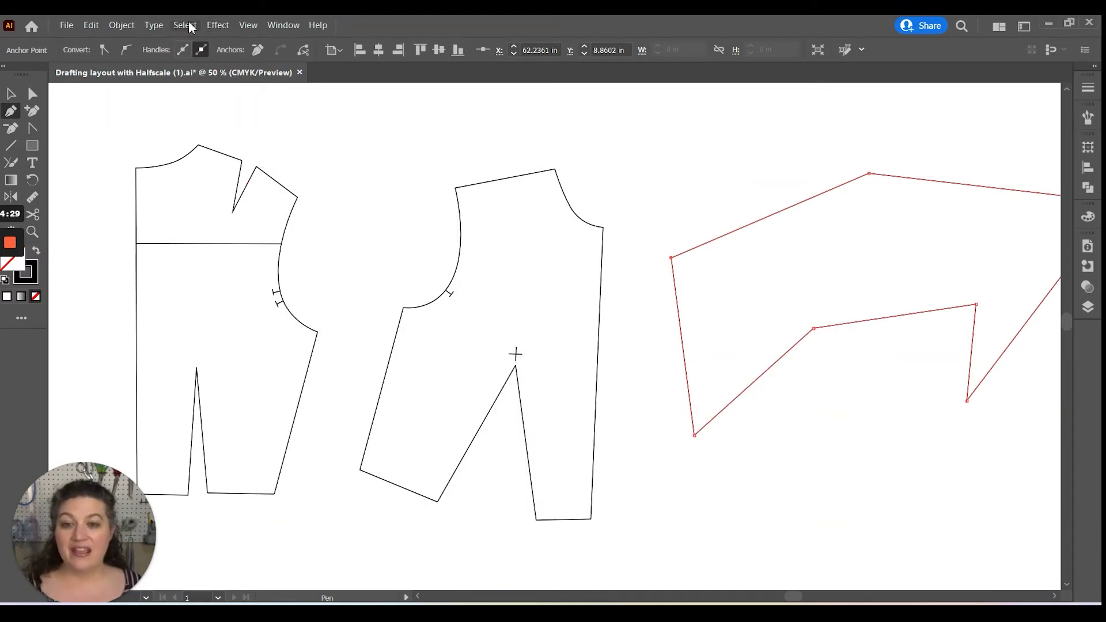
Step: Show the document grid behind the bodice pieces and the drawn shape, and inspect its divisions at 100% zoom
left_click(248, 26)
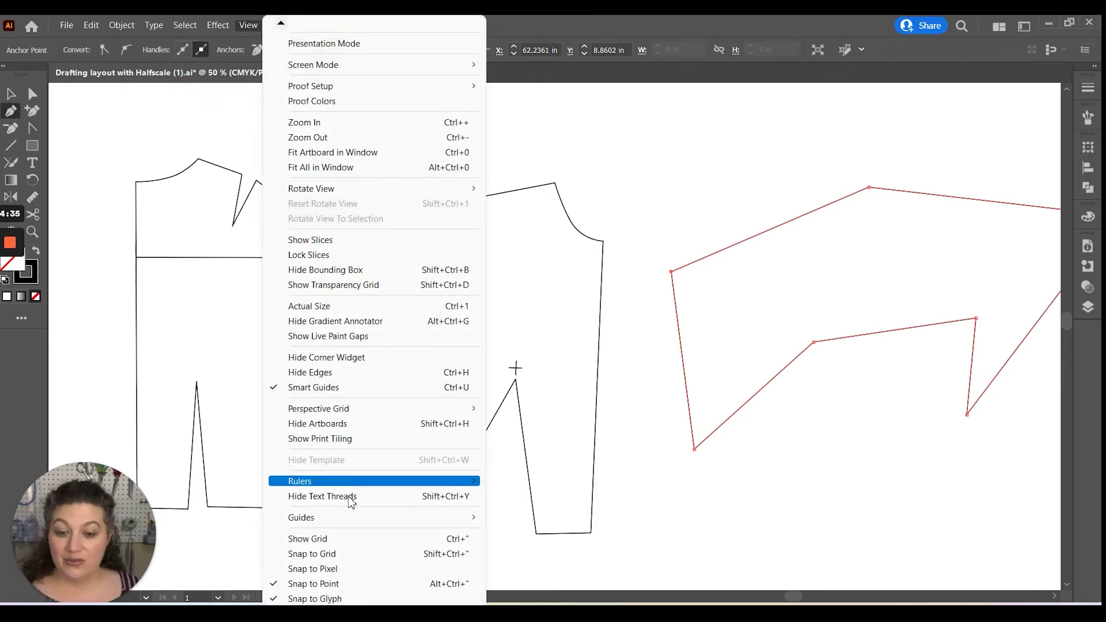
left_click(355, 539)
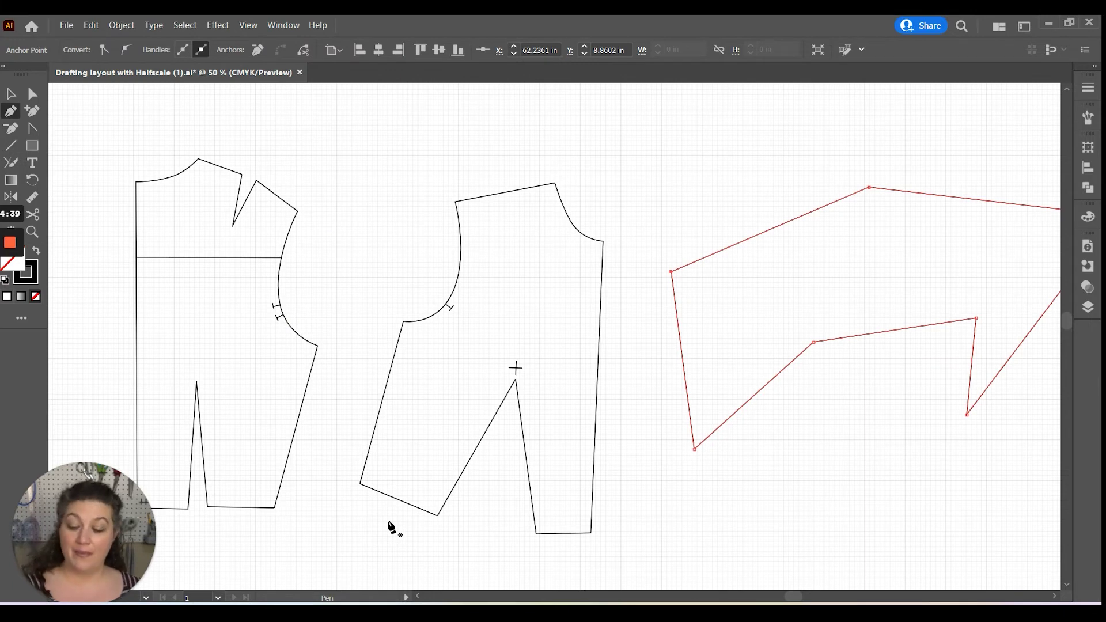
key("ctrl+equal")
key("ctrl+equal")
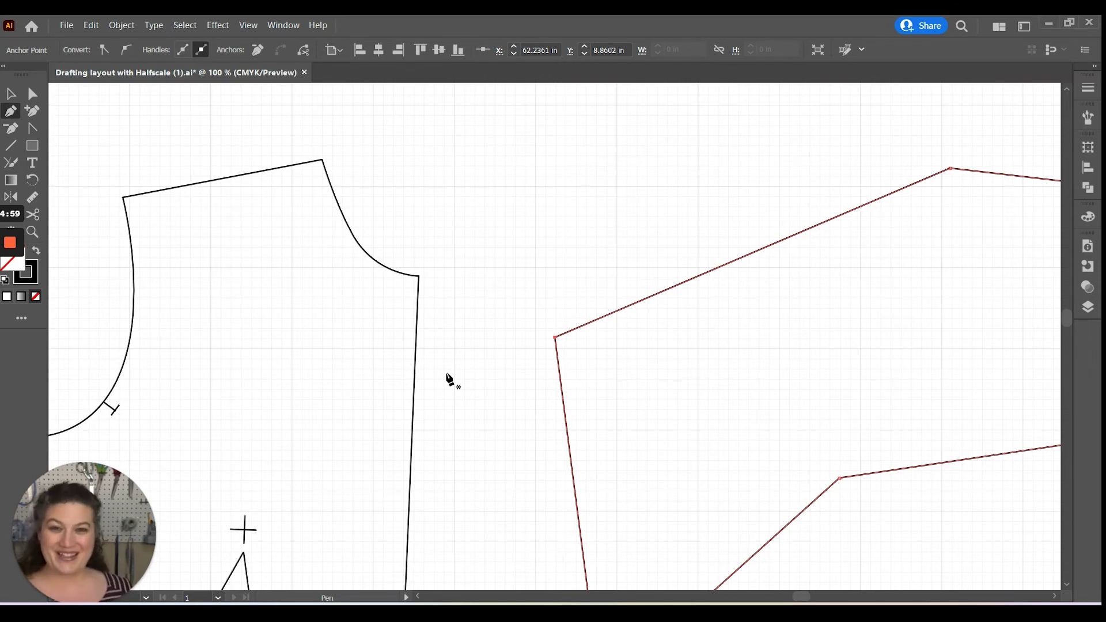
scroll(449, 374, "down", 5)
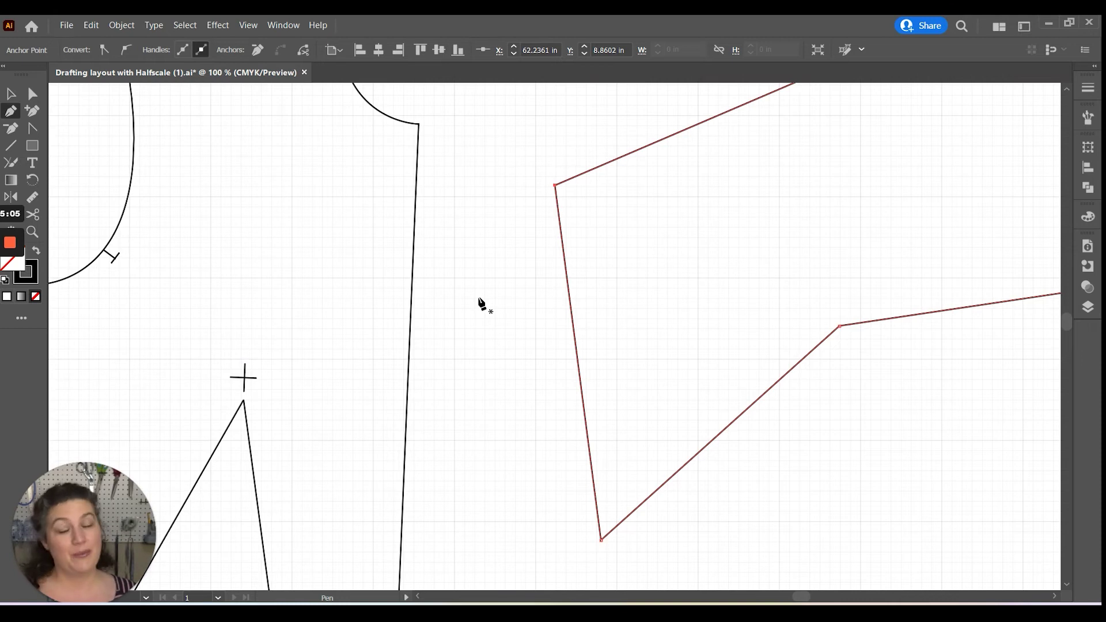
scroll(482, 305, "up", 3)
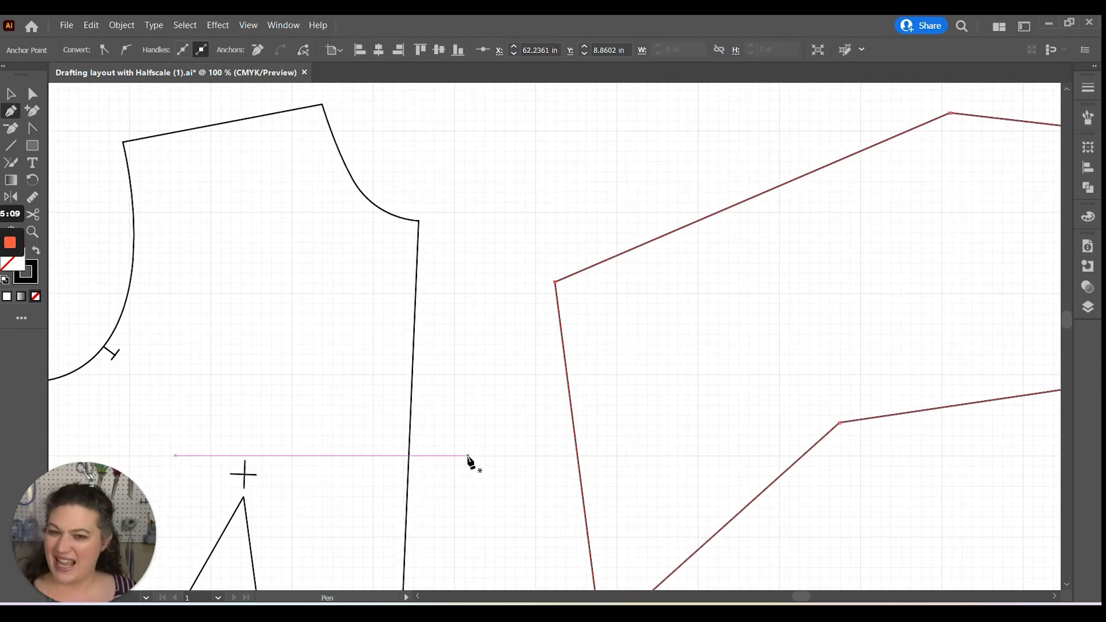
Step: Show the document rulers along the edges of the drawing area
left_click(248, 25)
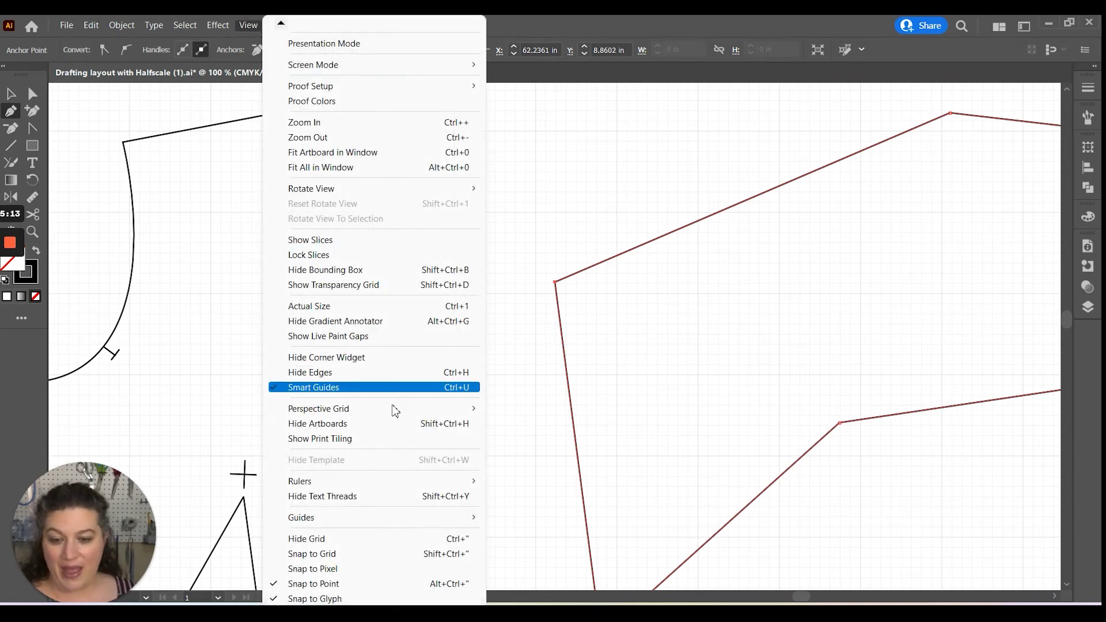
mouse_move(405, 485)
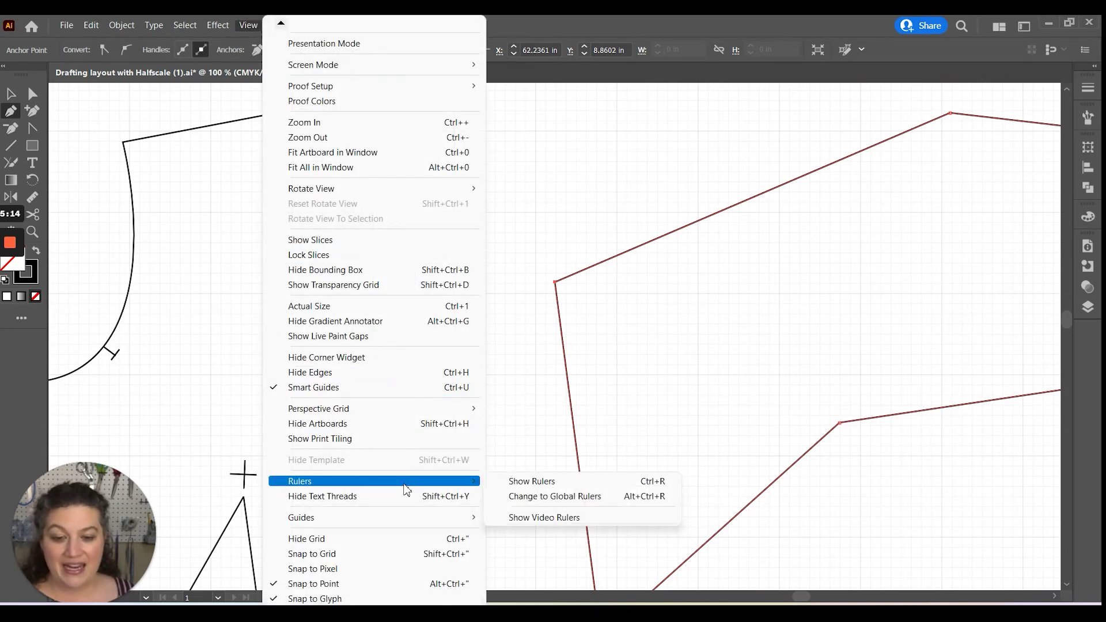
left_click(530, 486)
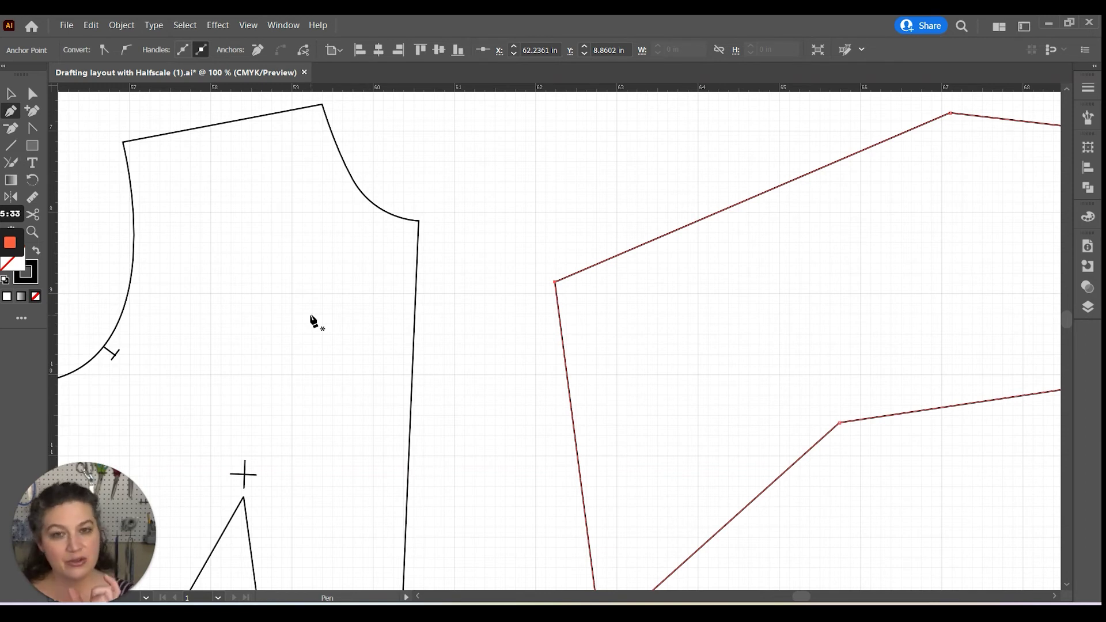
Step: Compare the ruler and grid divisions around the drawn shape at zoom levels from 16.67% up to 1600%
key("ctrl+minus")
key("ctrl+minus")
key("ctrl+minus")
key("ctrl+minus")
key("ctrl+minus")
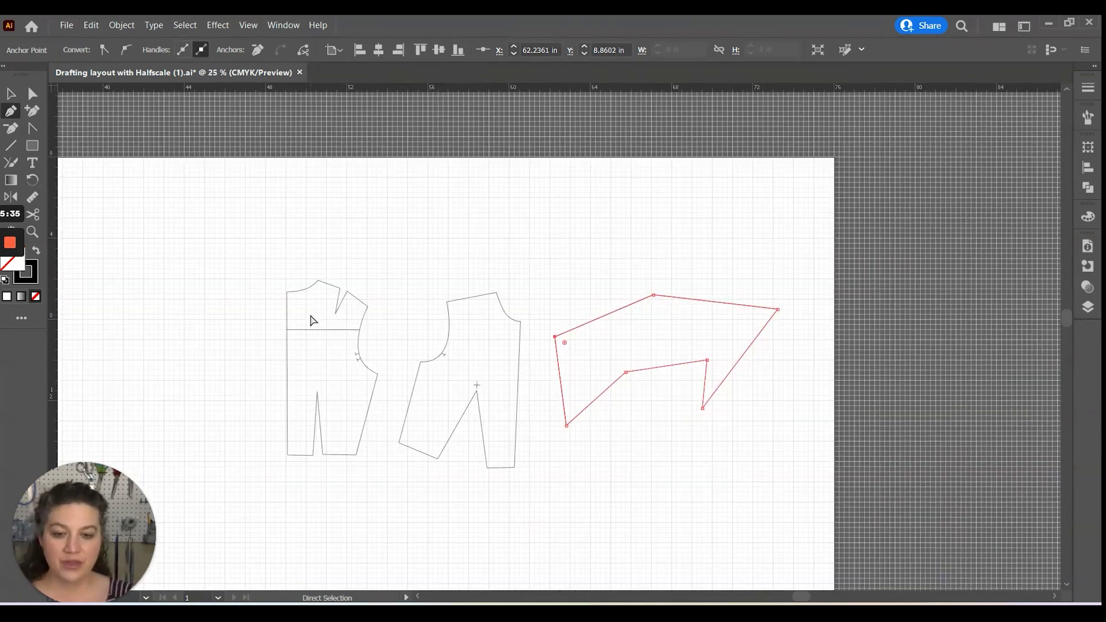
key("p")
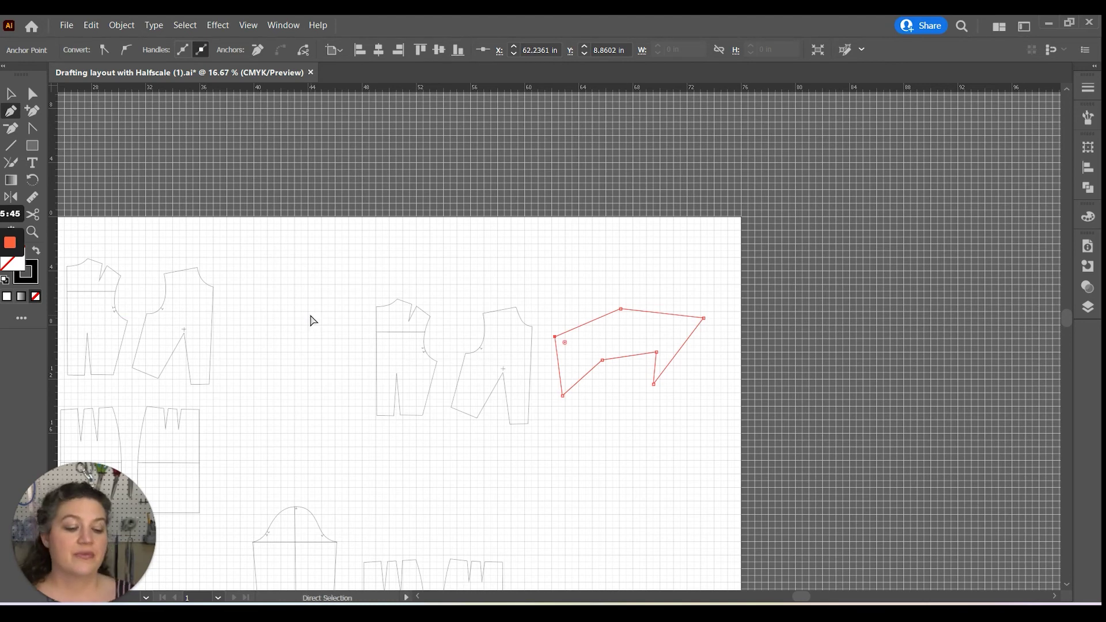
key("ctrl+equal")
key("ctrl+equal")
key("ctrl+equal")
key("ctrl+equal")
key("ctrl+equal")
key("ctrl+equal")
key("ctrl+equal")
key("ctrl+equal")
key("ctrl+equal")
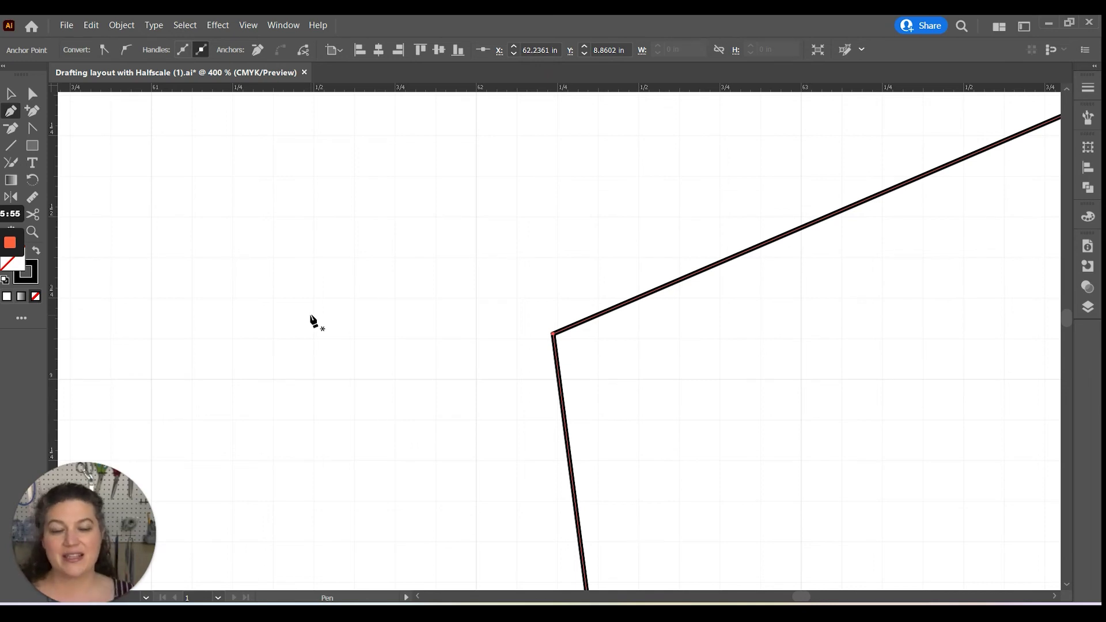
key("ctrl+equal")
key("ctrl+equal")
key("ctrl+equal")
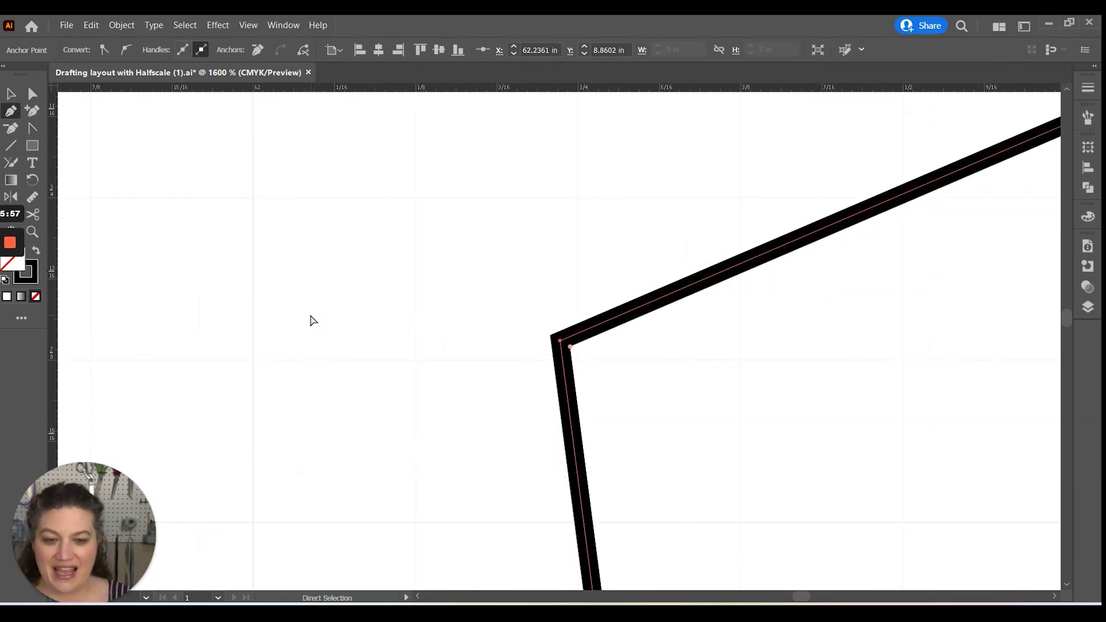
Step: Delete the selected corner anchor point of the drawn seven-point shape, on the side facing the front bodice
key("ctrl+minus")
key("ctrl+minus")
key("ctrl+minus")
key("ctrl+minus")
key("ctrl+minus")
key("ctrl+minus")
key("ctrl+minus")
key("ctrl+minus")
key("ctrl+minus")
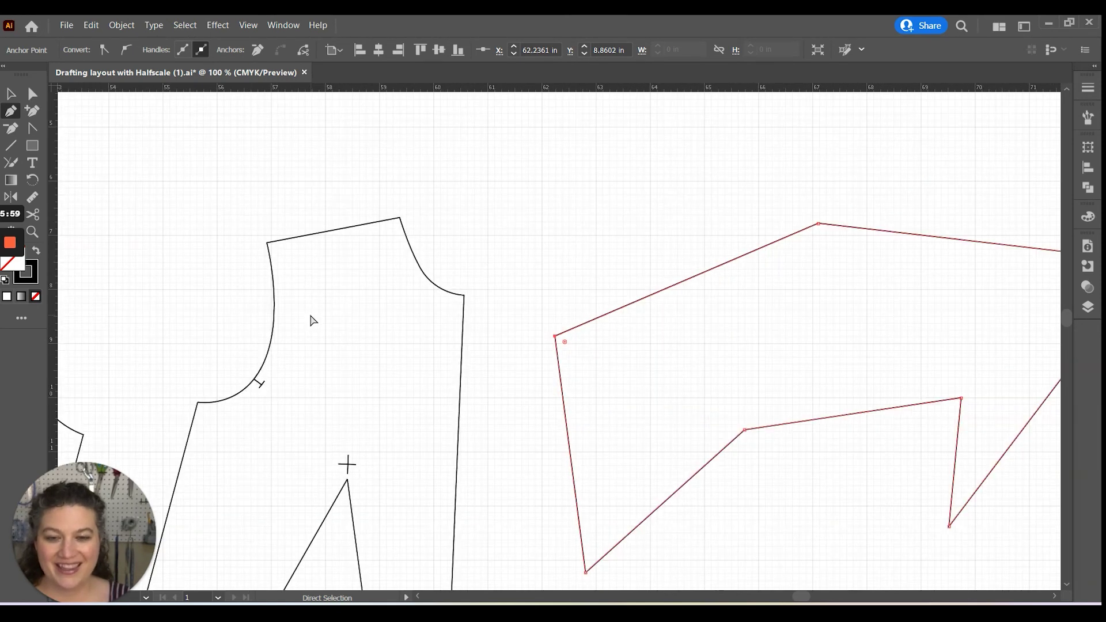
left_click_drag(313, 322, 495, 290)
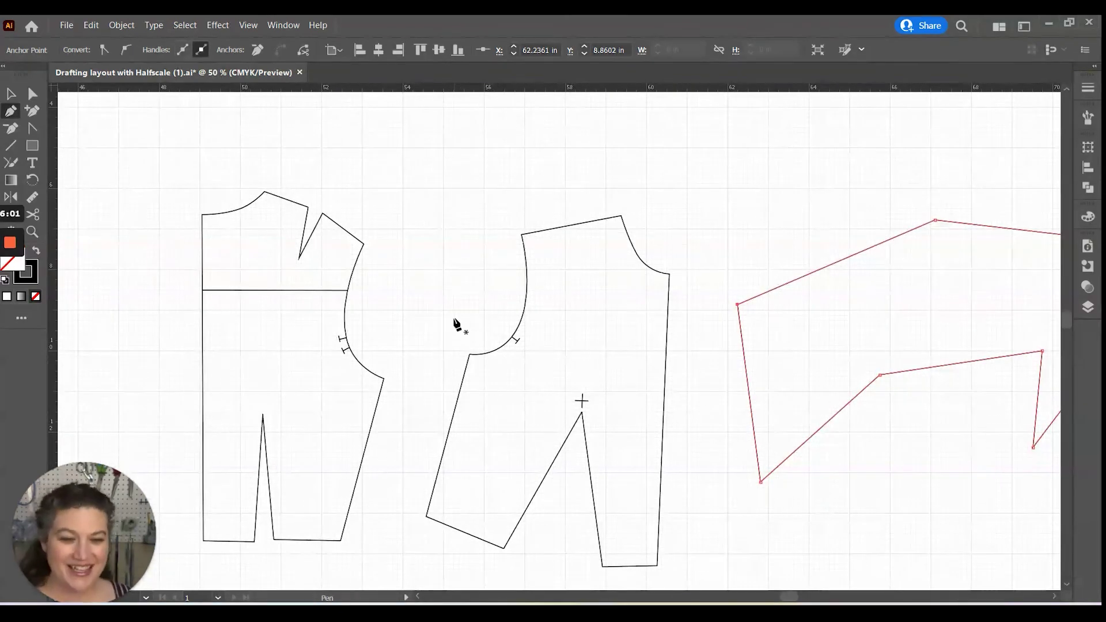
key("Delete")
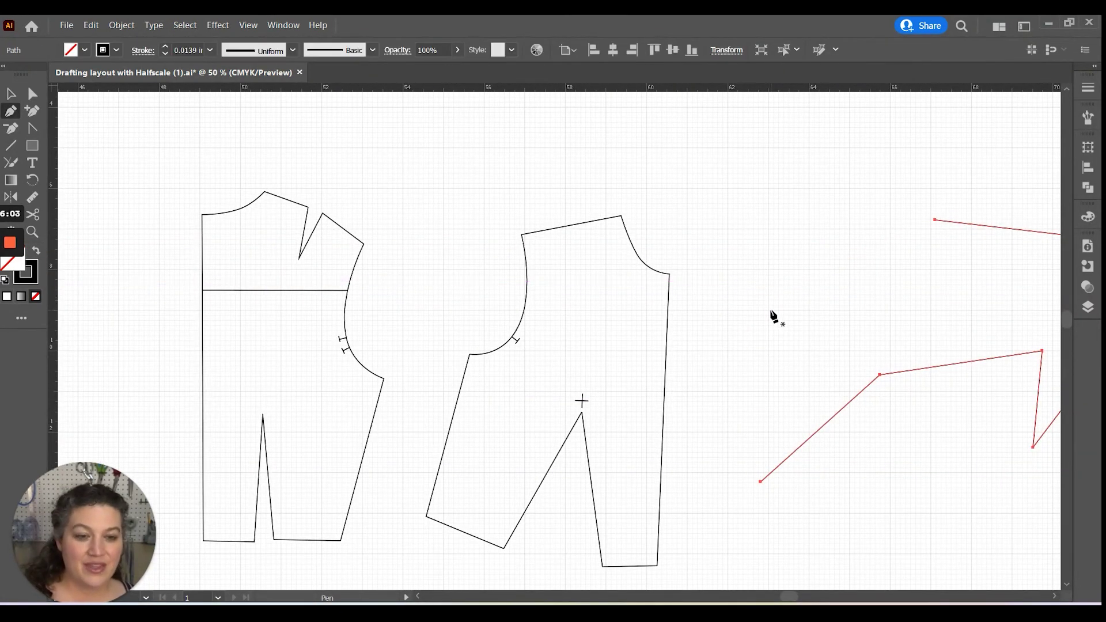